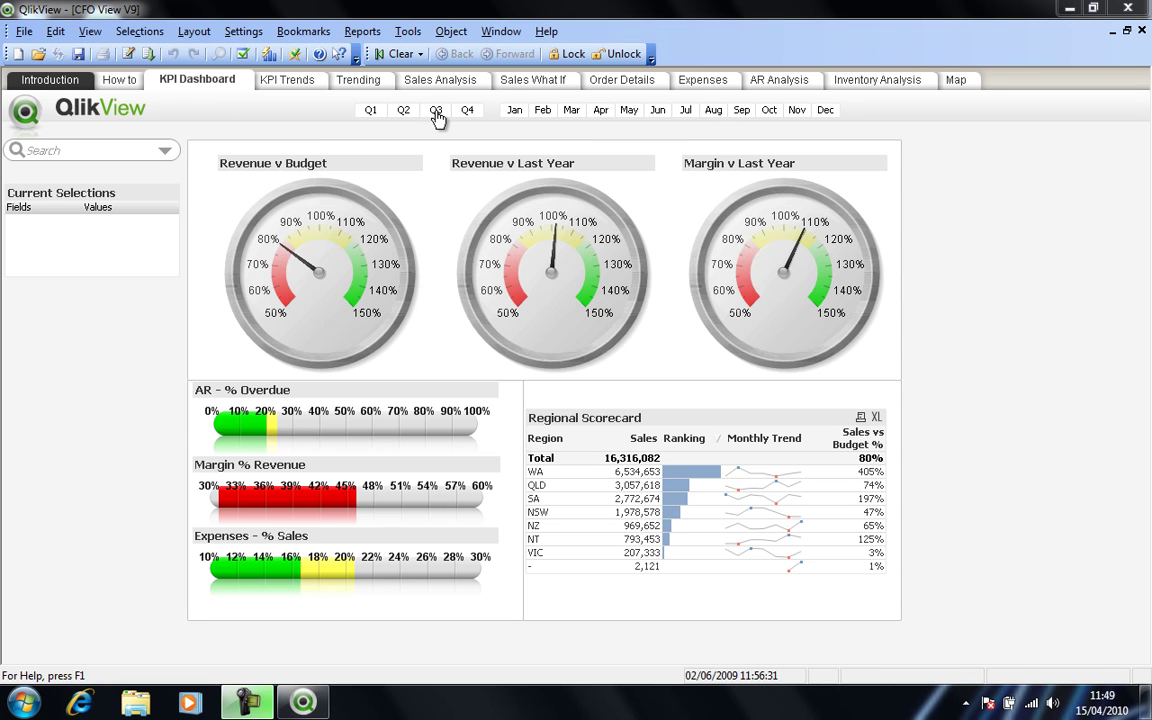
Select Q3 in the quarter list box on the KPI Dashboard sheet.
left_click(437, 112)
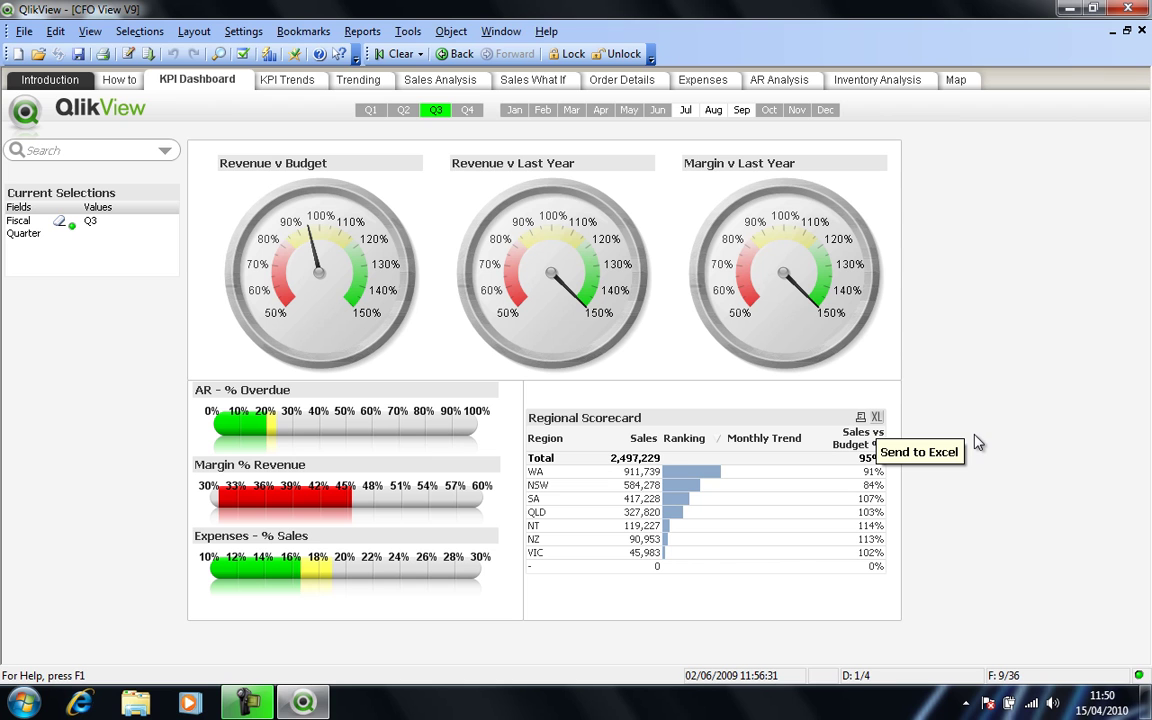
On the Sales What If sheet, reset the Volume and Price sliders to 0% and adjust the Cost slider.
left_click(545, 80)
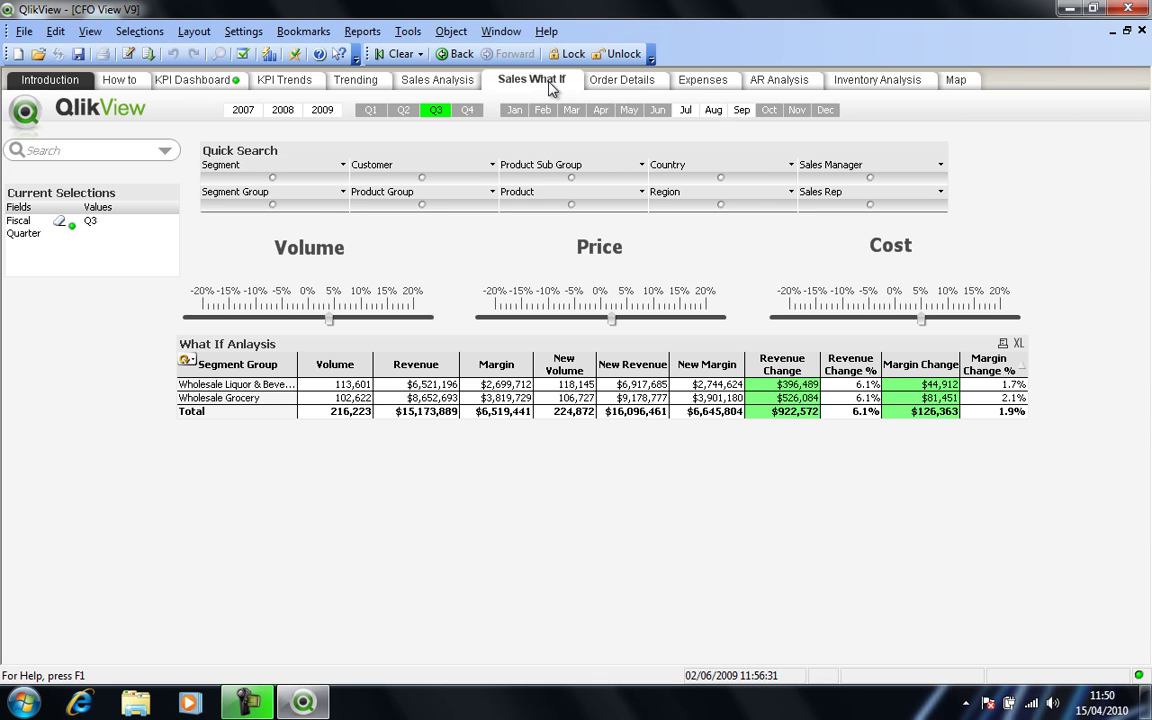
mouse_move(330, 326)
left_click_drag(330, 326, 303, 326)
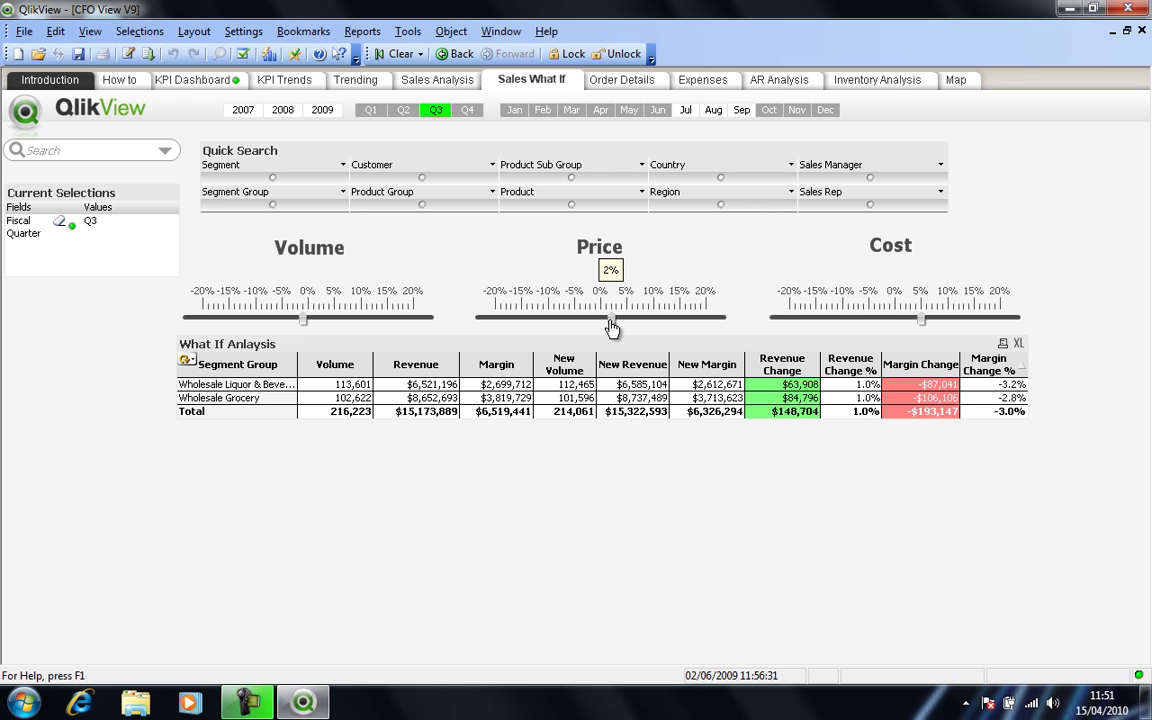
left_click_drag(612, 327, 602, 327)
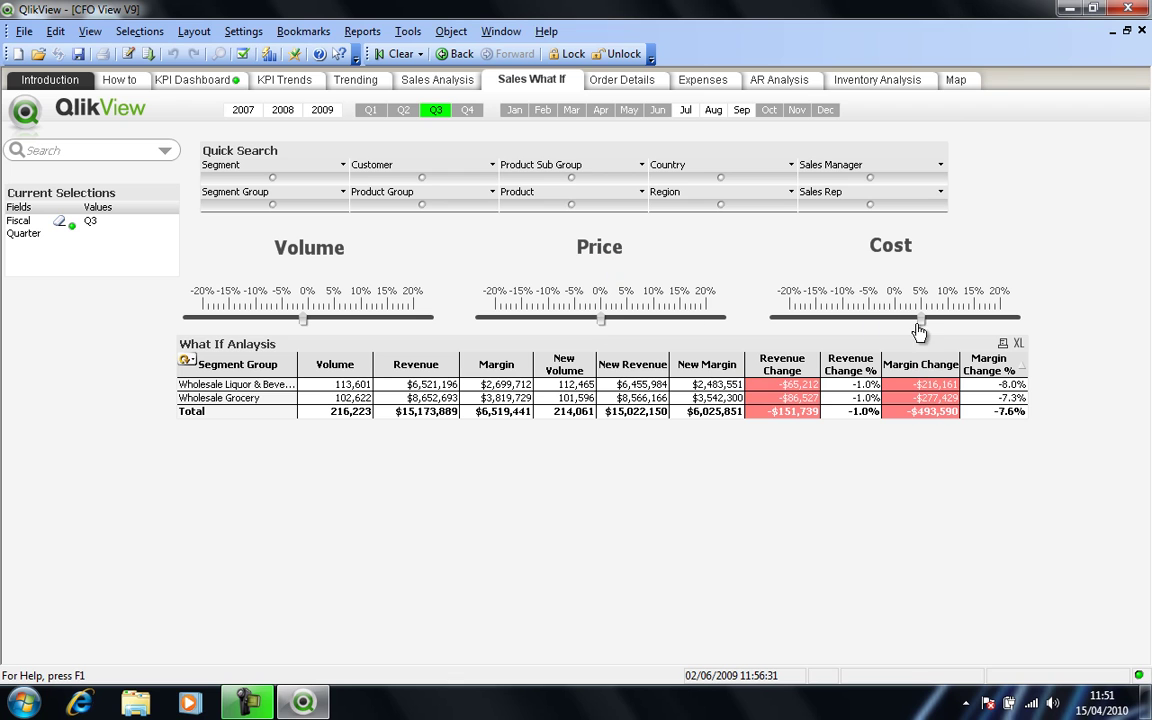
left_click_drag(922, 326, 897, 329)
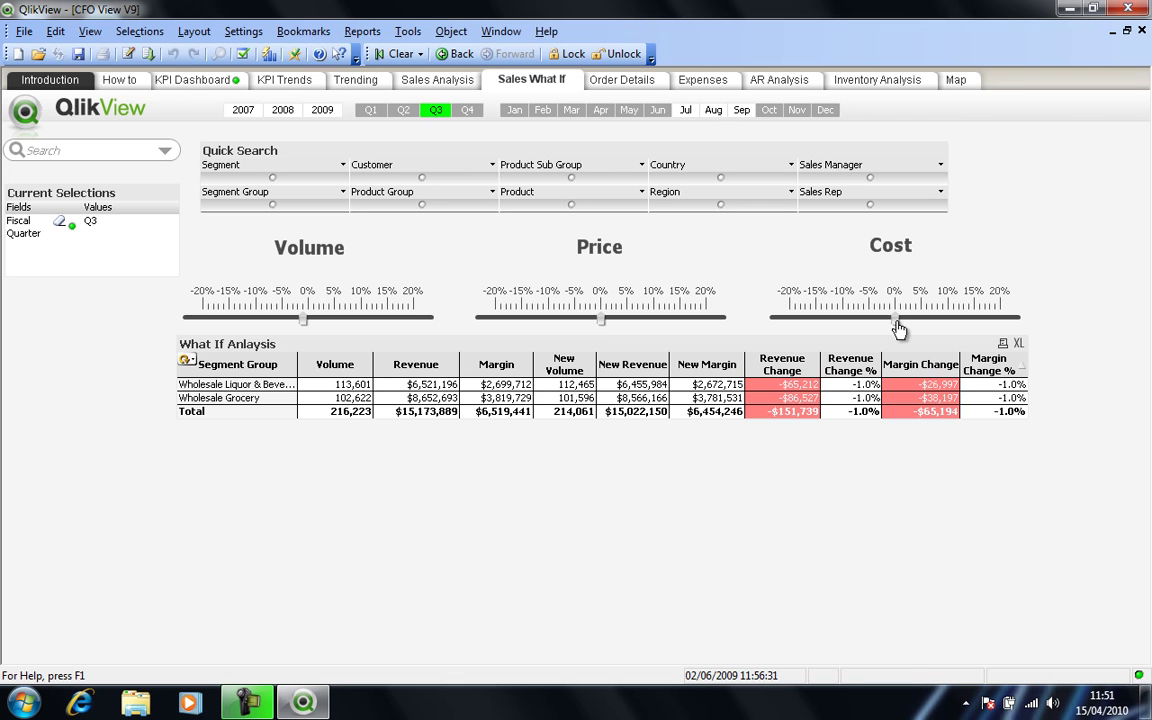
left_click_drag(303, 327, 309, 328)
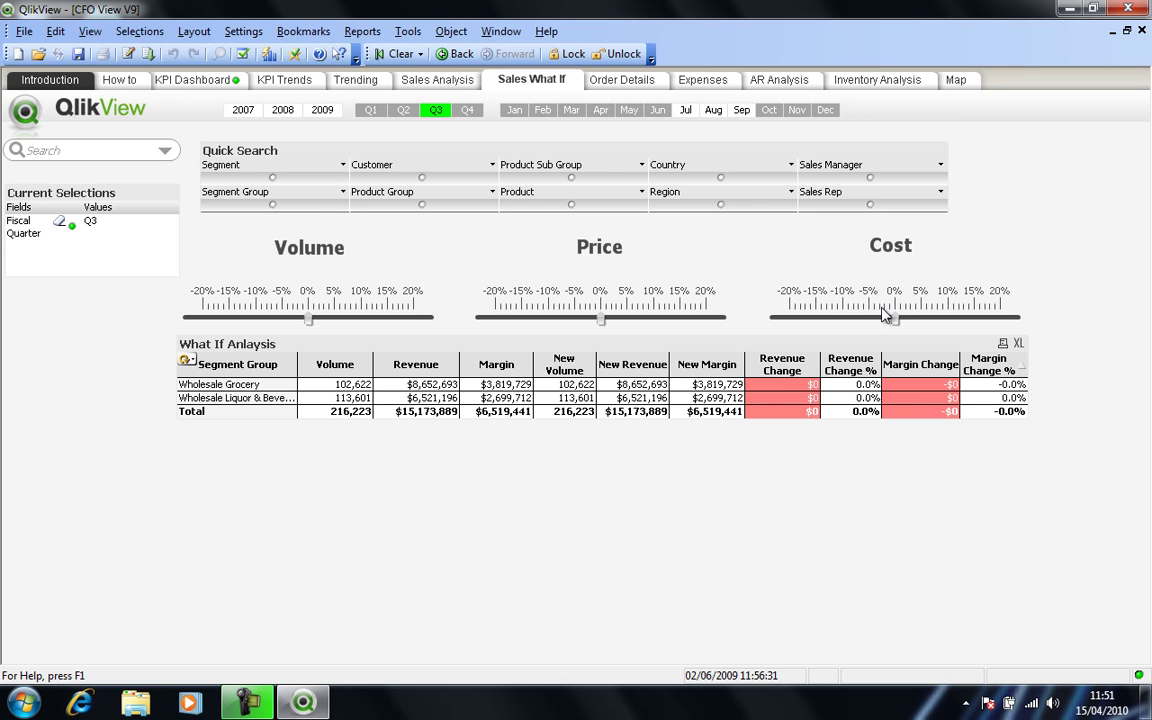
left_click_drag(897, 324, 921, 324)
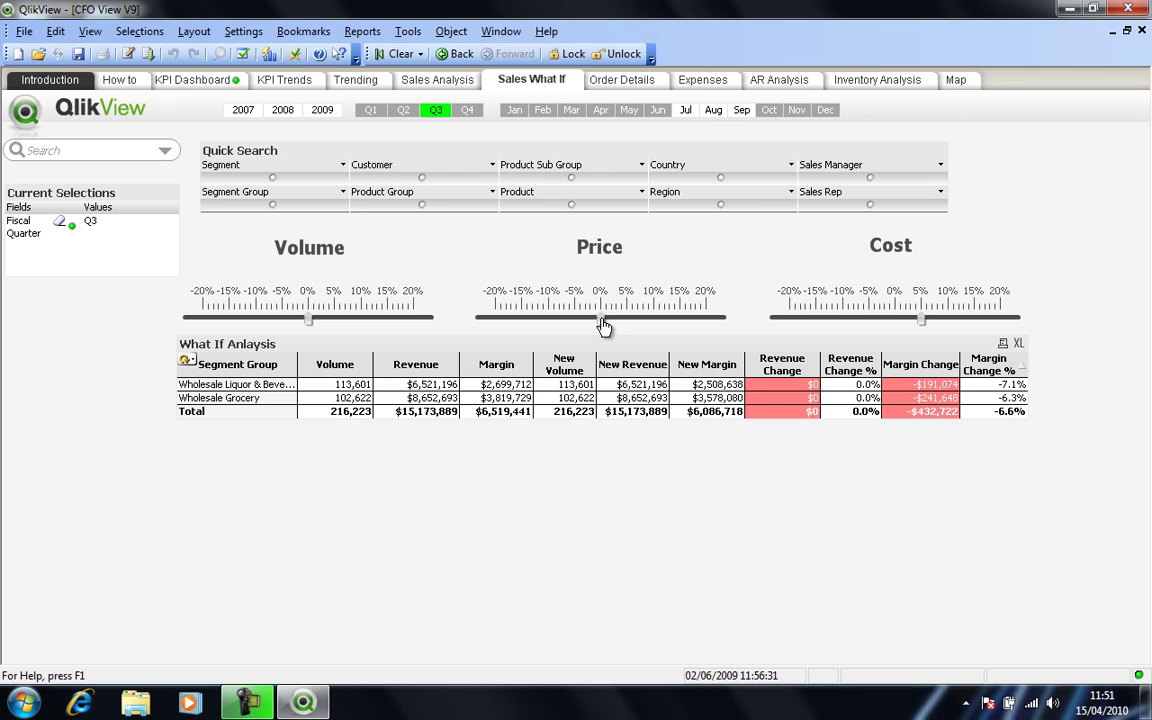
Move the Price slider through 5%, 4% and 3%, settling on 2%.
left_click_drag(602, 322, 627, 322)
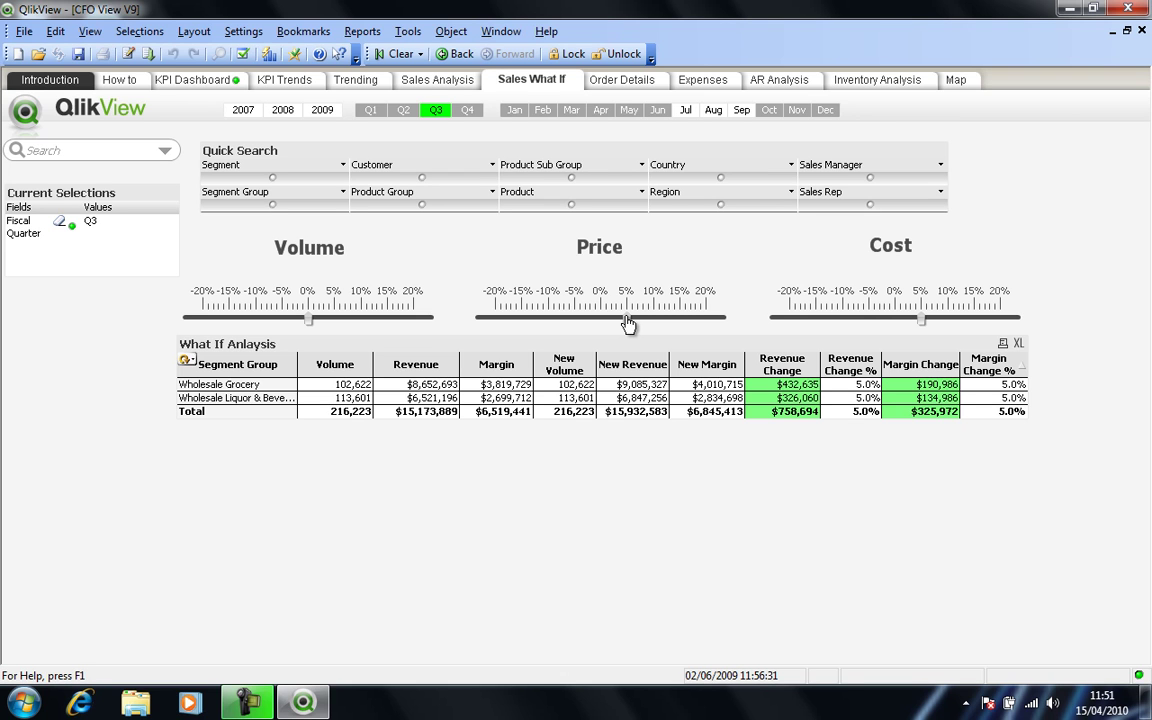
left_click_drag(628, 323, 613, 327)
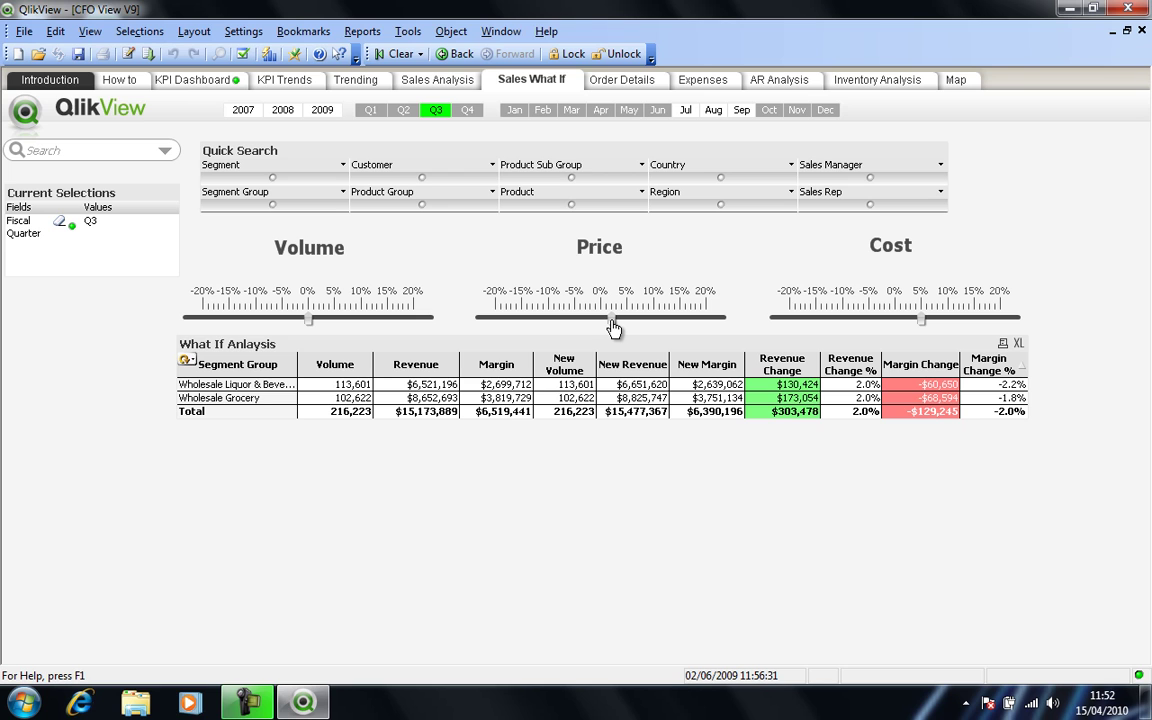
left_click_drag(613, 327, 620, 326)
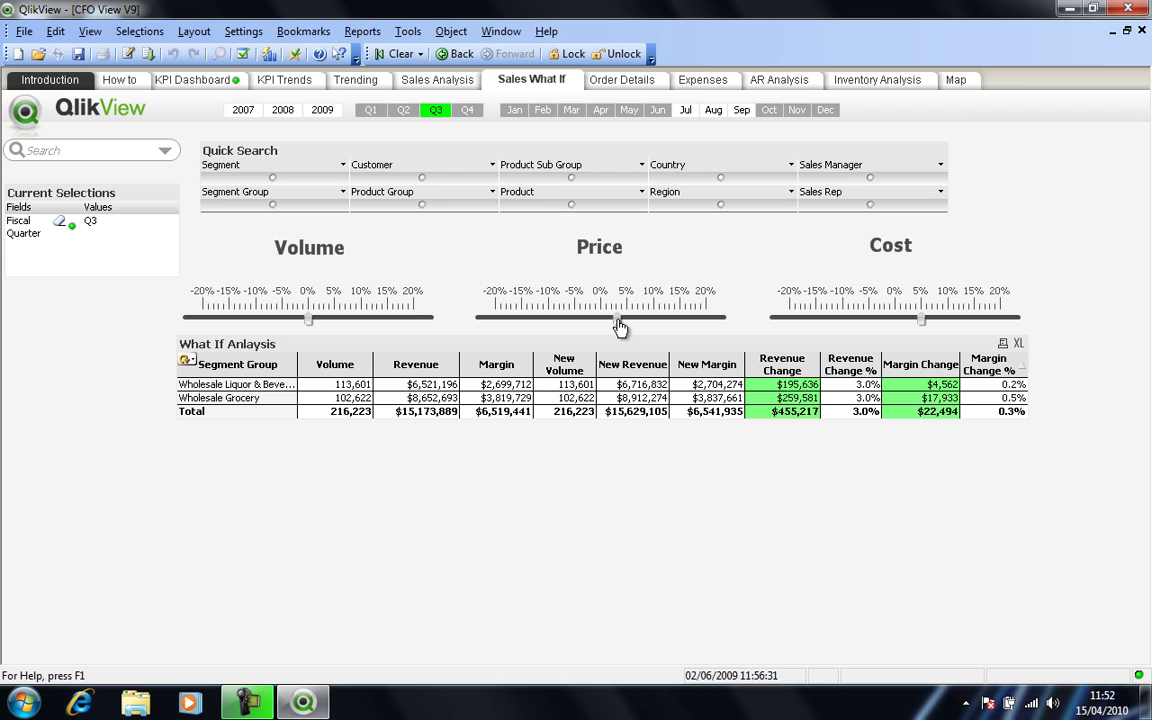
left_click_drag(620, 327, 614, 328)
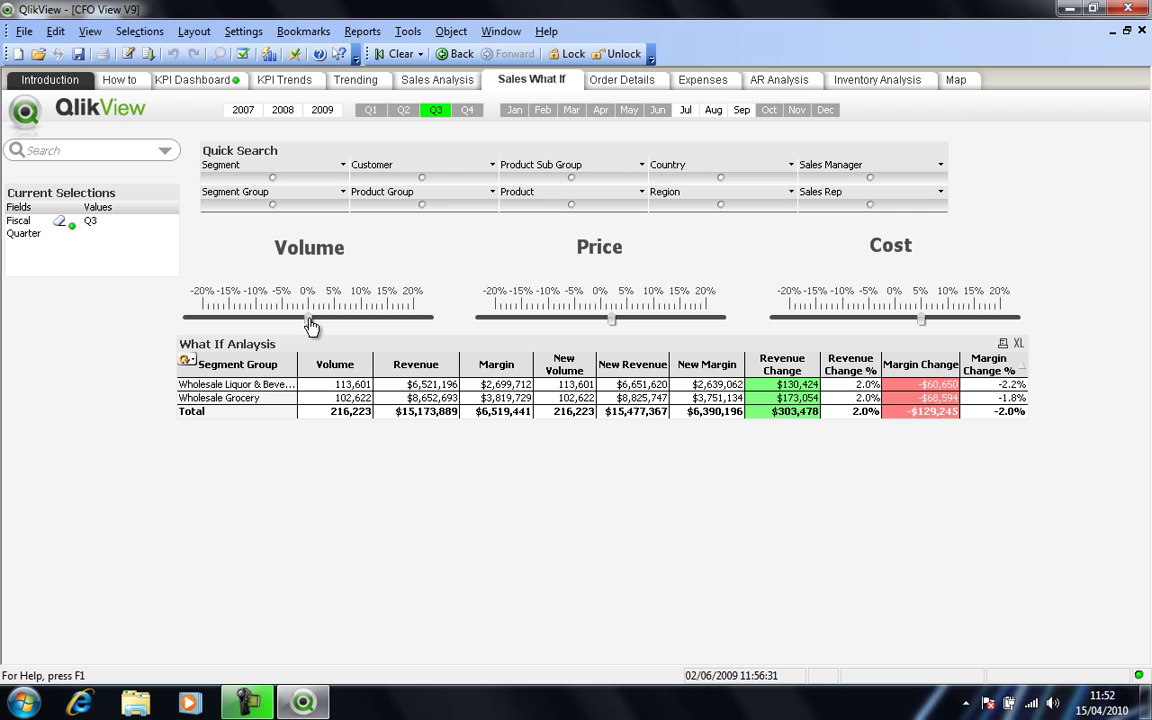
Raise the Volume slider to about 3% and clear the Q3 selection.
left_click_drag(310, 325, 325, 325)
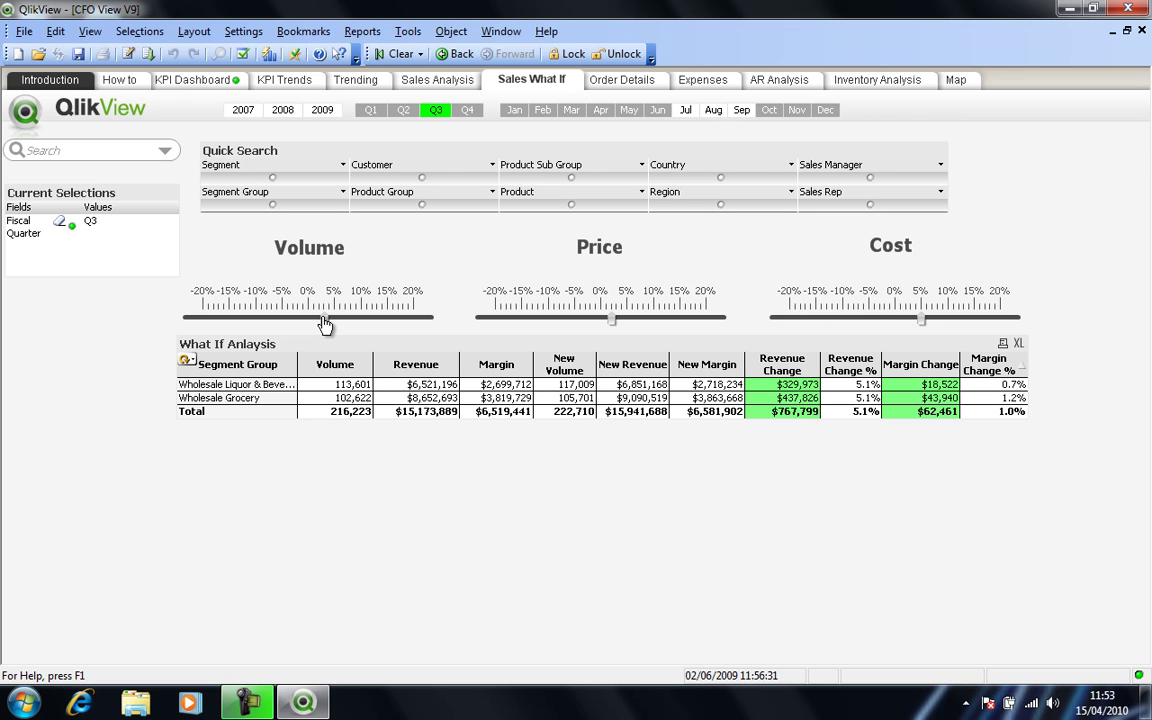
left_click(397, 55)
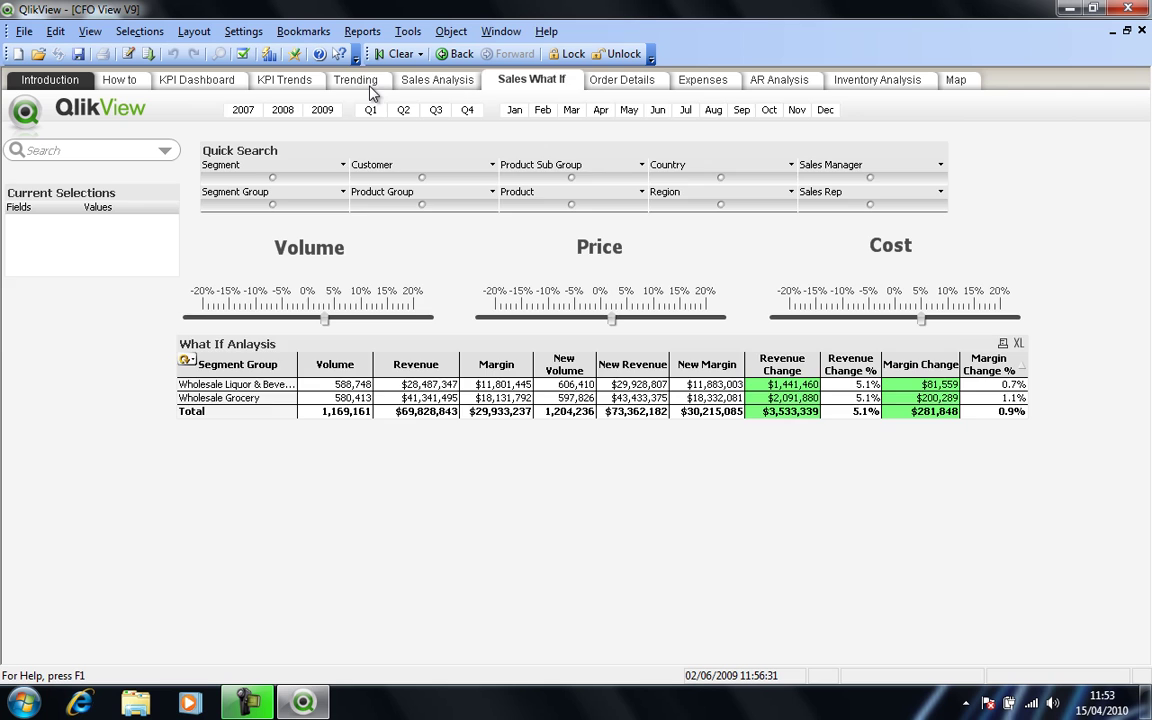
Switch to the Trending sheet showing revenue change versus last year.
left_click(358, 81)
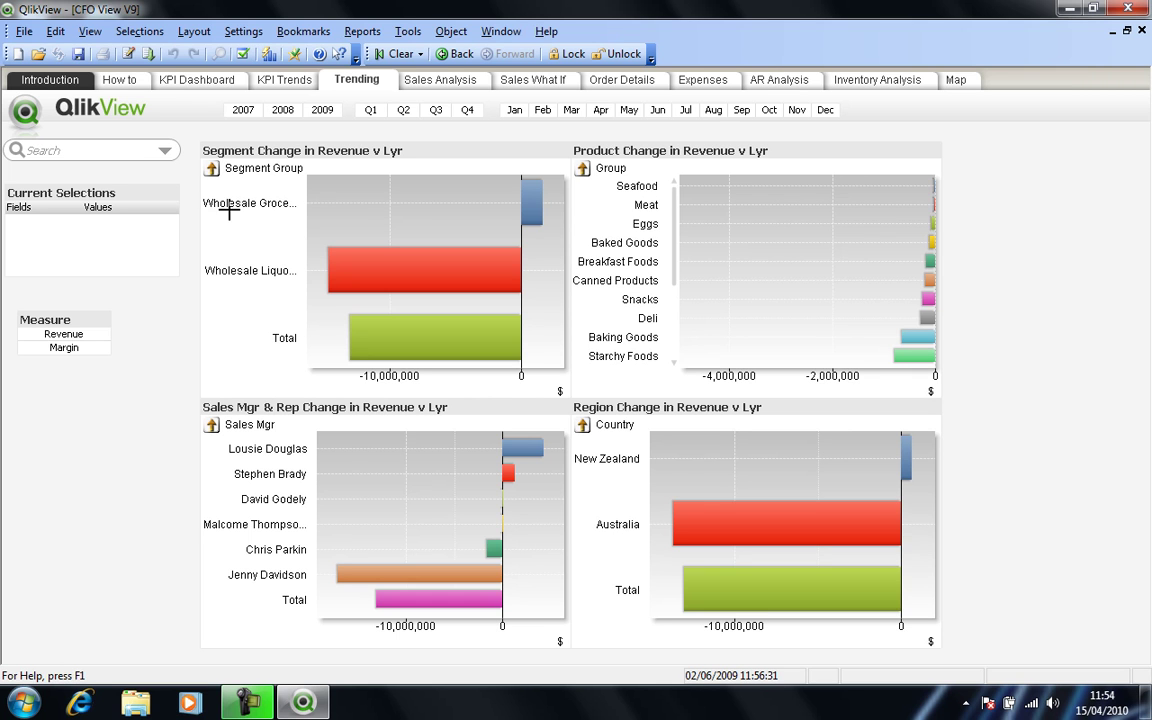
Select the Wholesale Grocery bar in the Segment Change chart and read the resulting bar values.
left_click(531, 205)
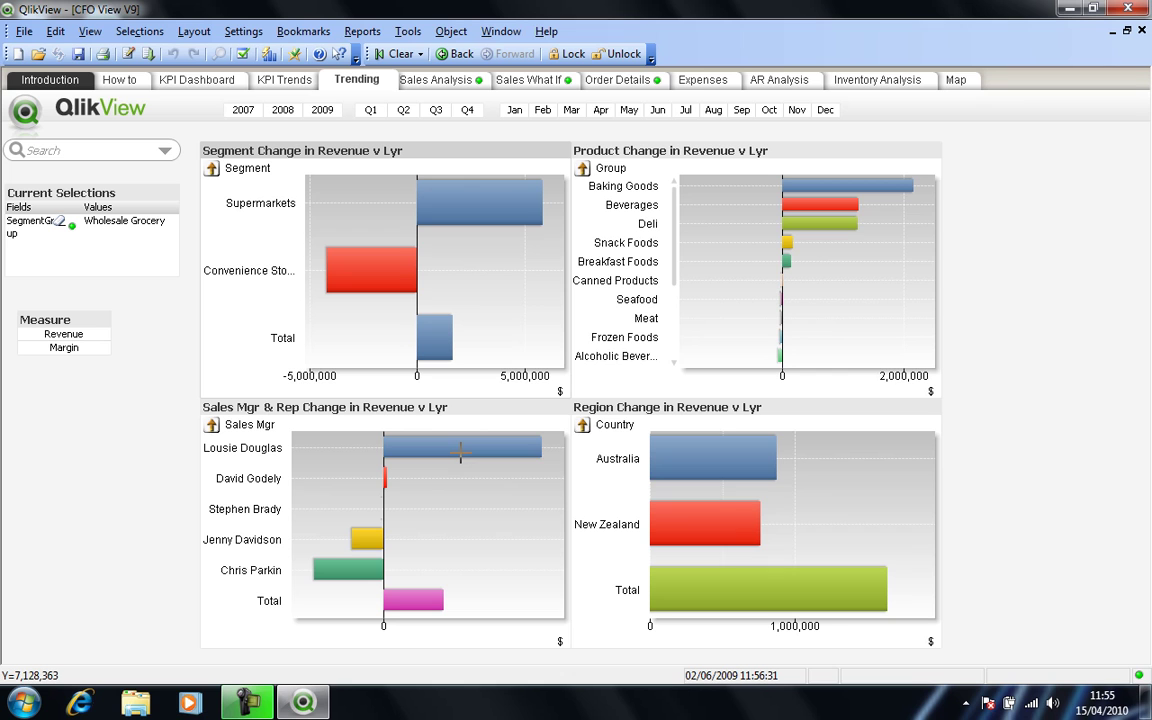
mouse_move(460, 453)
mouse_move(920, 246)
mouse_move(885, 190)
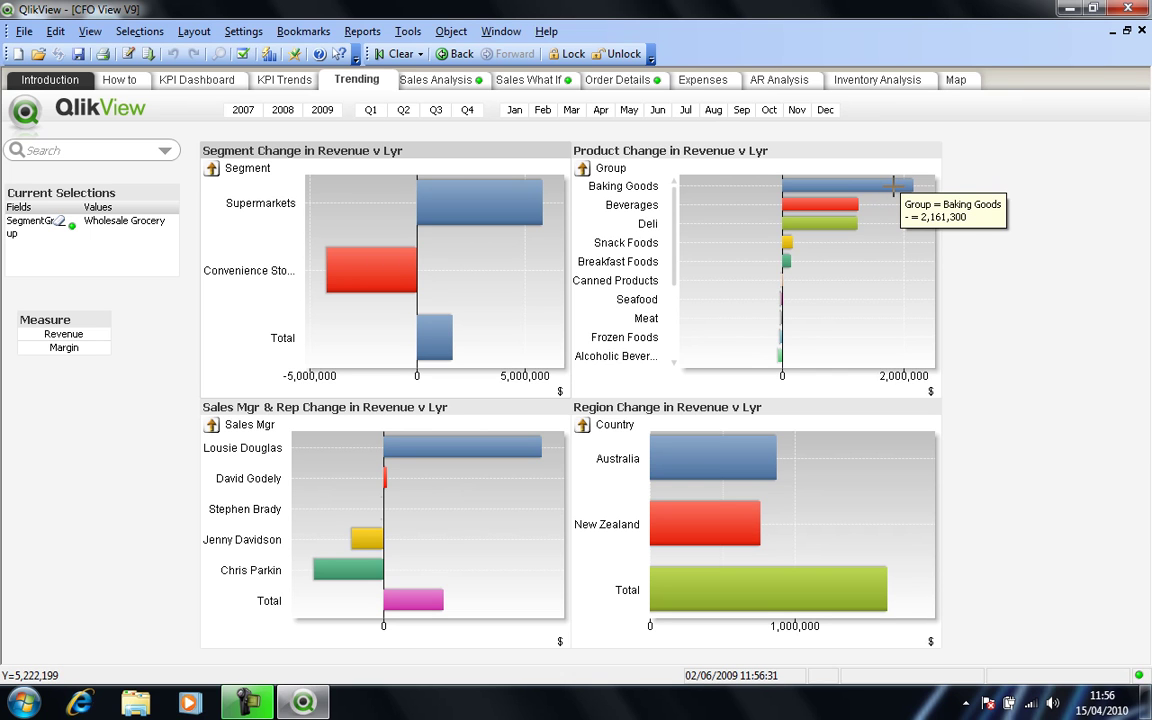
Select the Baking Goods bar in the product group chart.
left_click(893, 187)
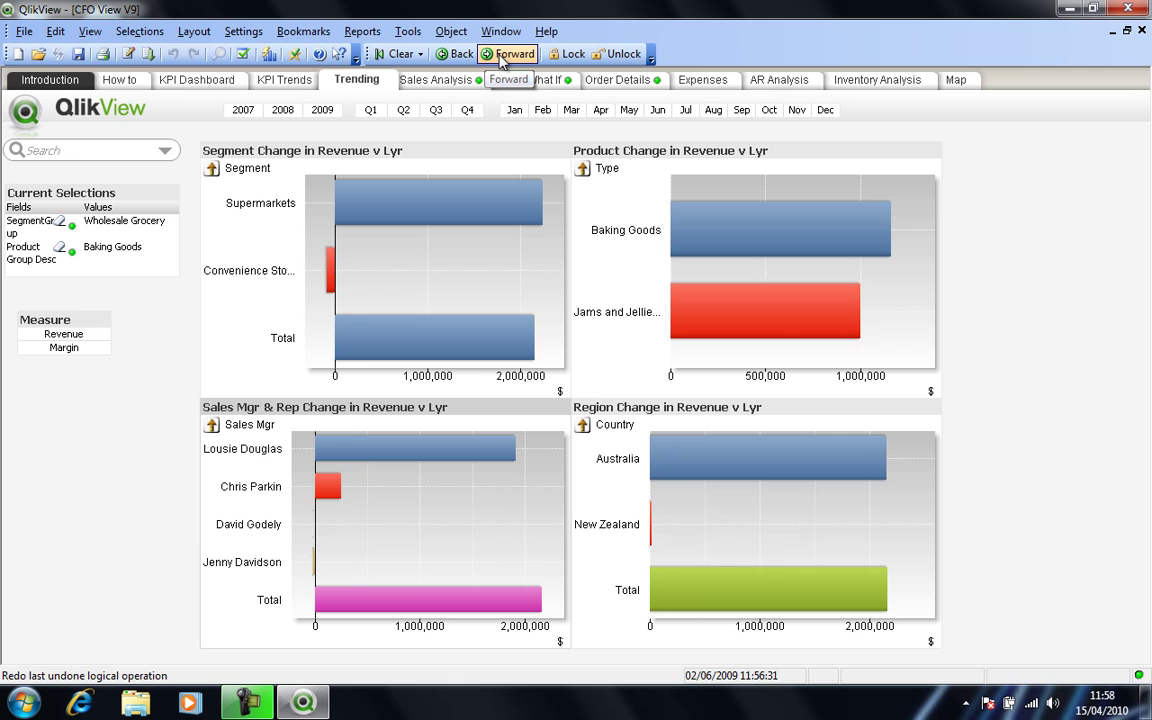
left_click(502, 60)
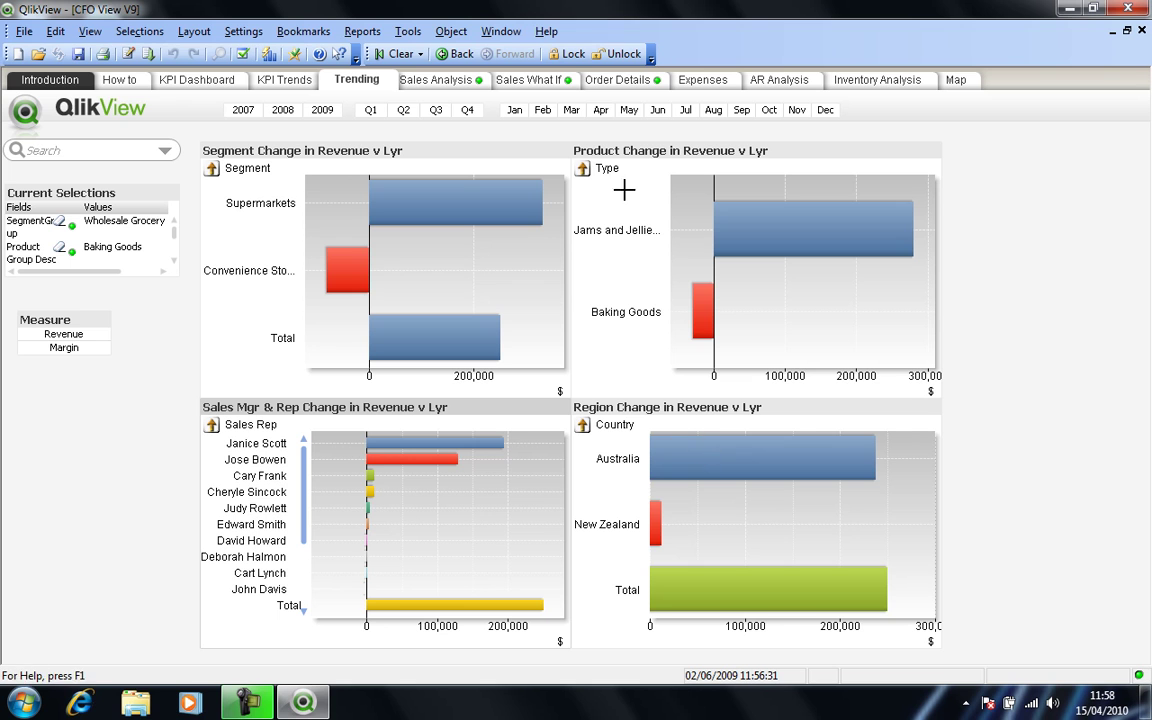
left_click(456, 56)
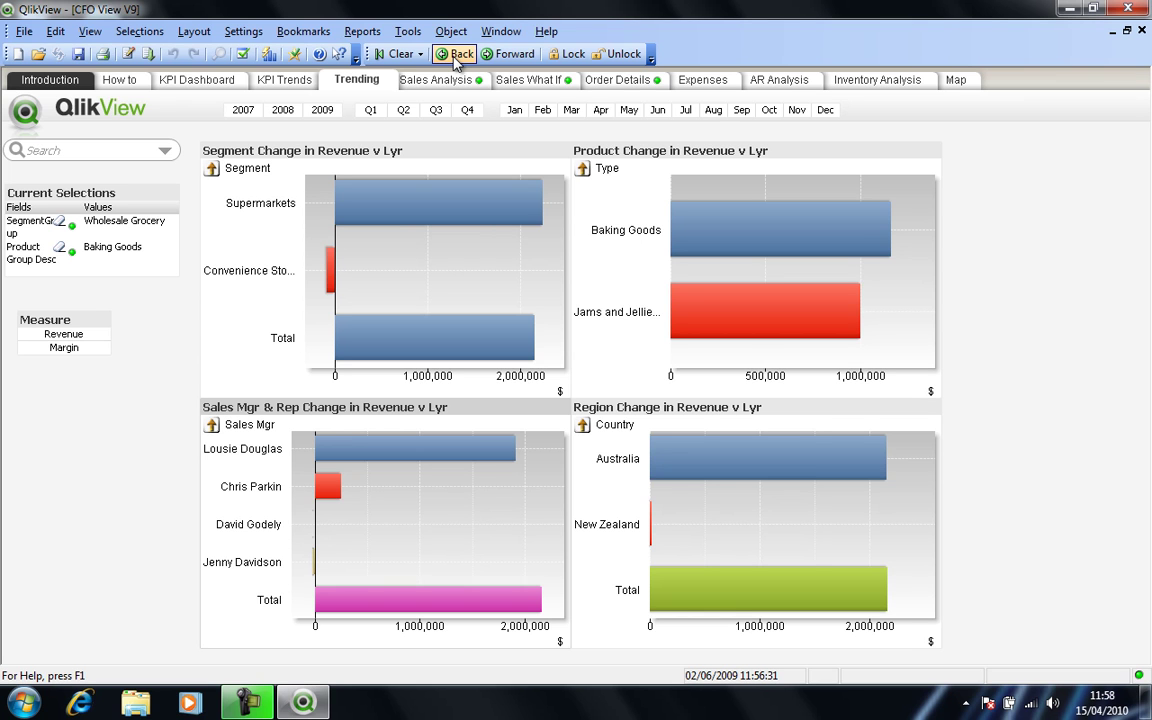
Open and dismiss the Bookmarks menu, then clear all selections.
left_click(303, 32)
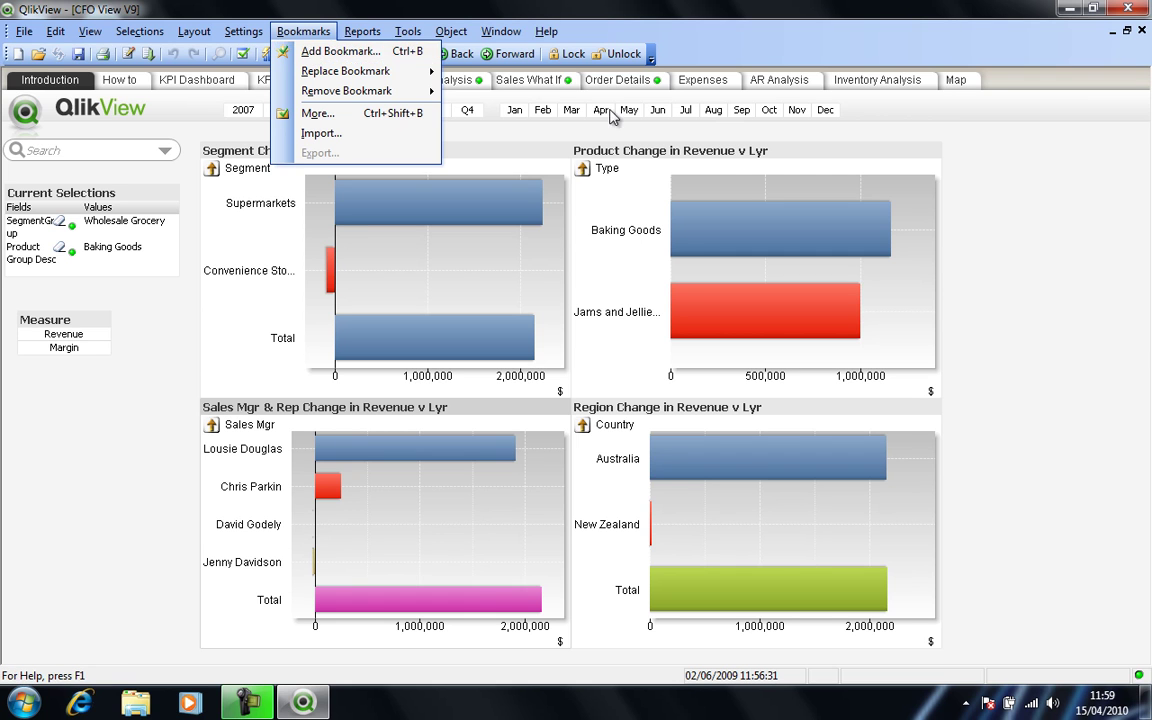
left_click(970, 278)
left_click(400, 55)
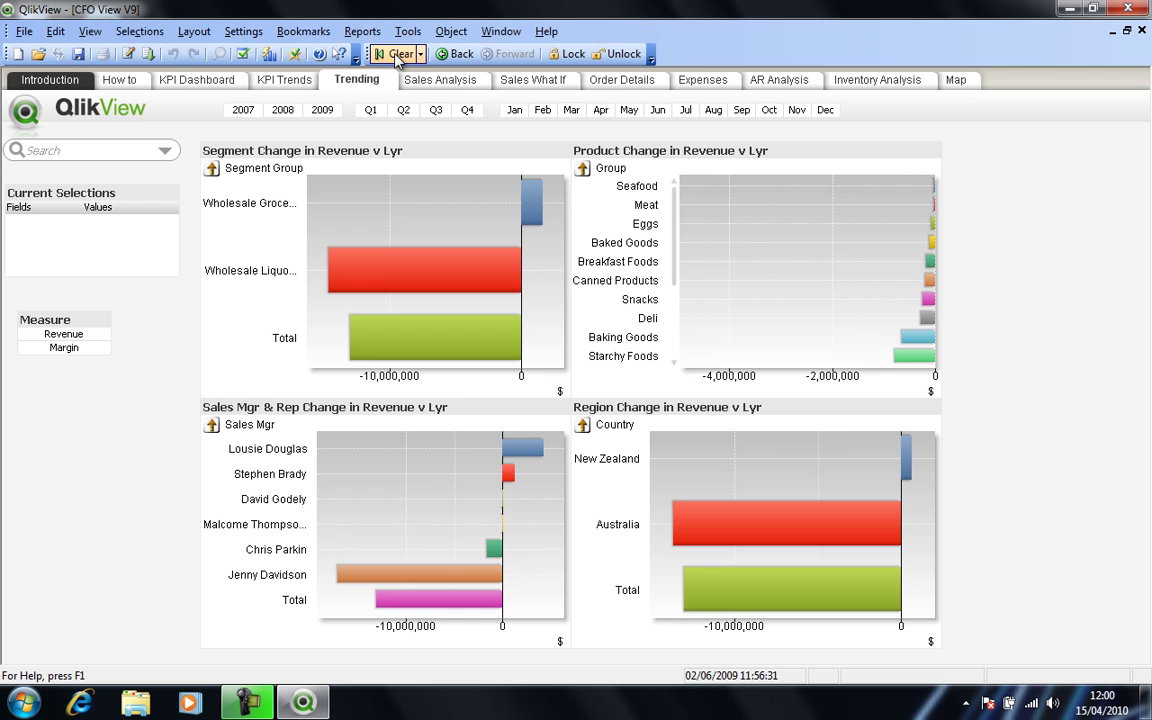
Go to the Order Details sheet and place the cursor in its Search box.
left_click(620, 87)
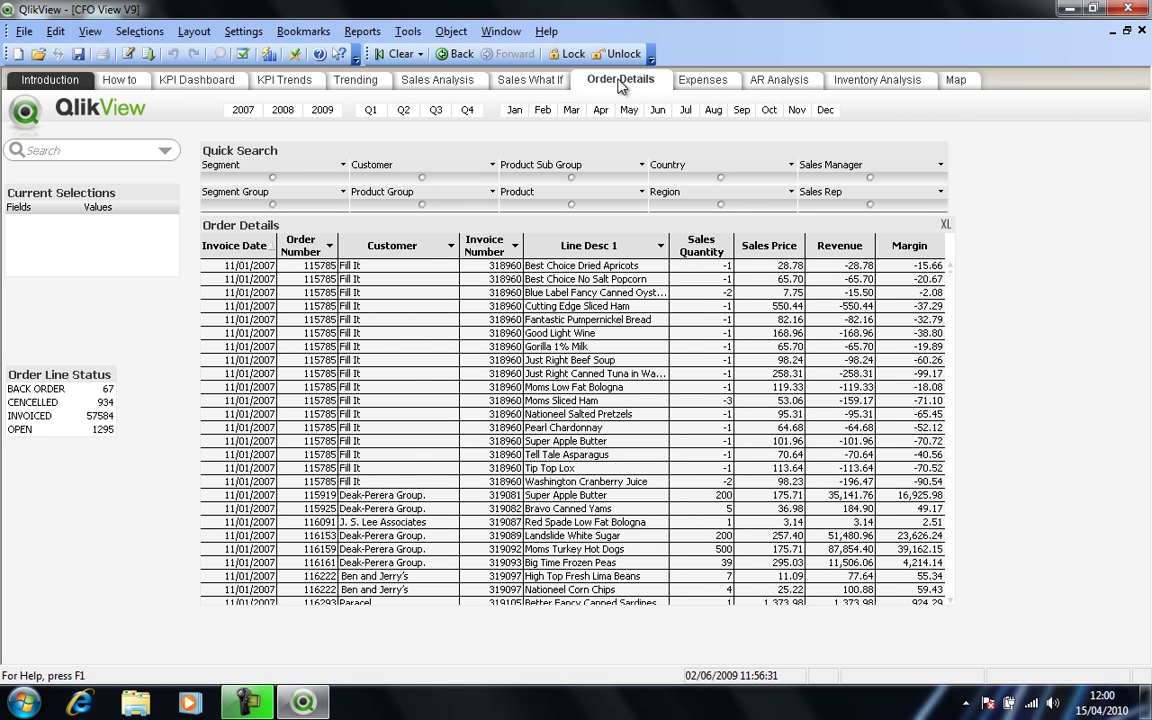
left_click(58, 150)
Search for *116014* and select the Order Number match 116014.
type("*1*")
type("1")
type("6")
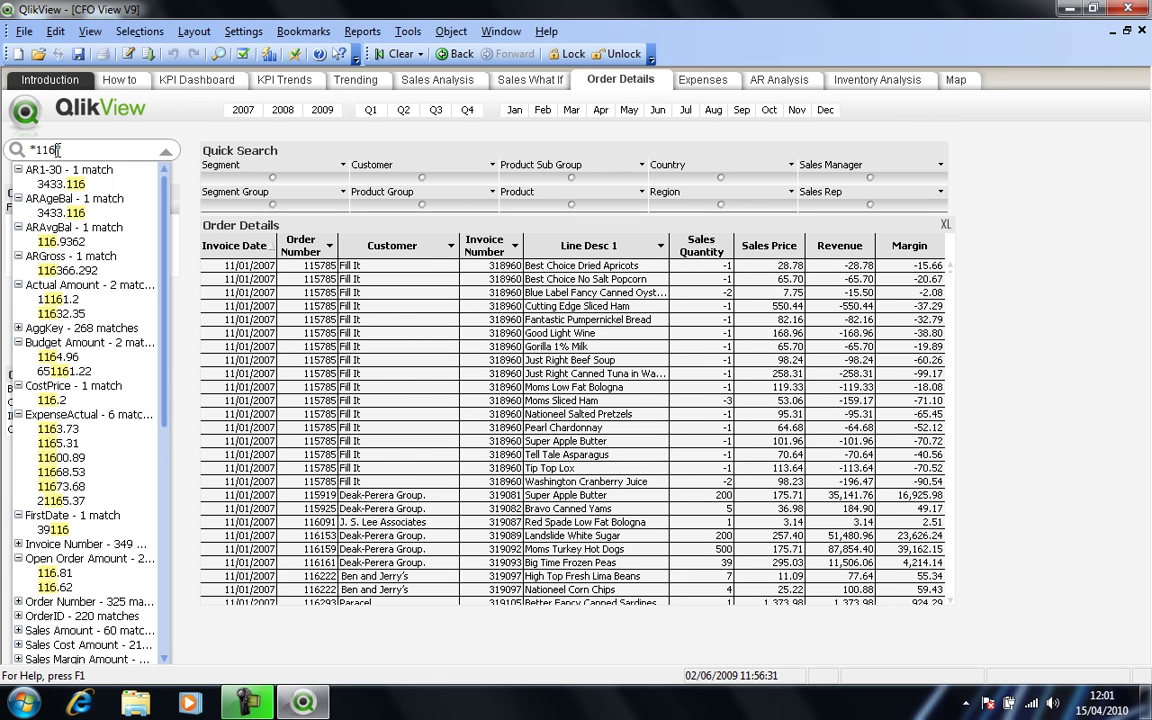
type("014*")
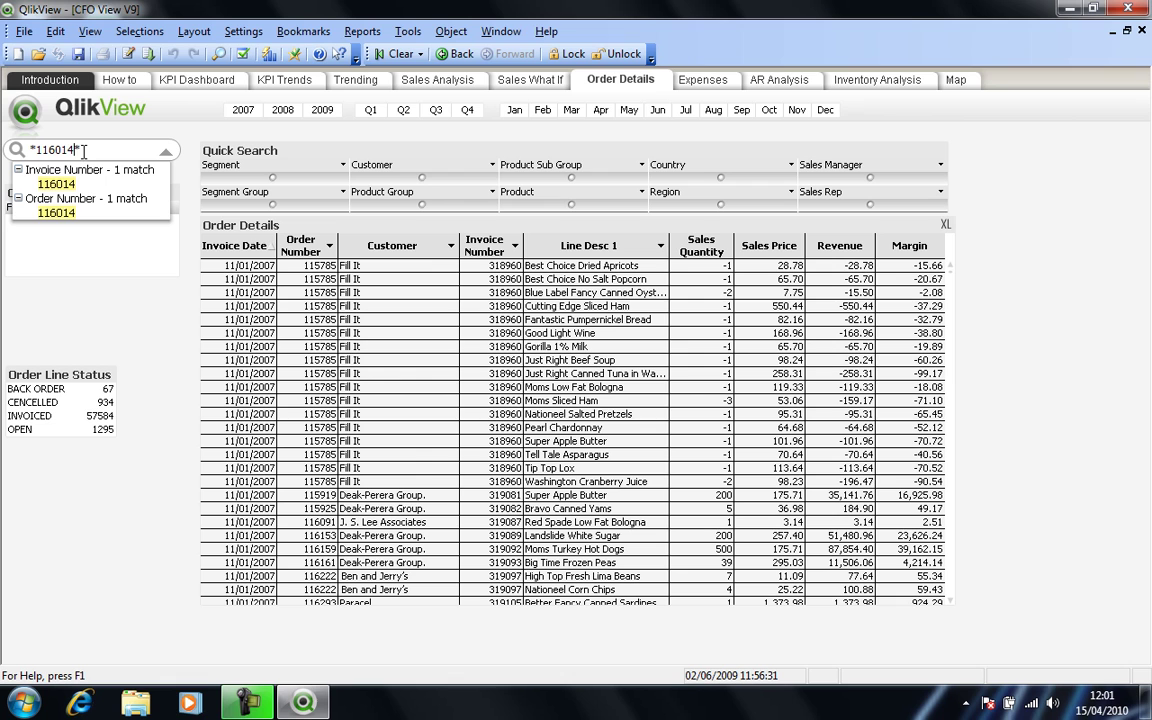
left_click(56, 214)
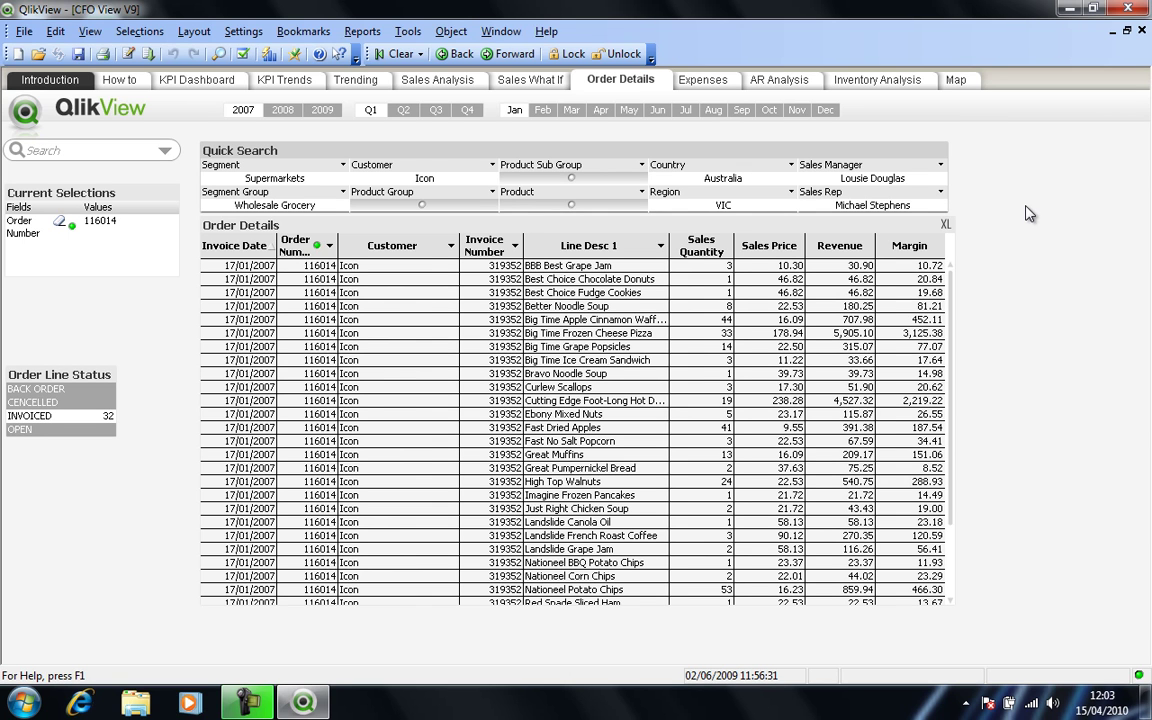
Filter orders to one sales manager via quick search and show their customers on the Map sheet.
left_click(941, 166)
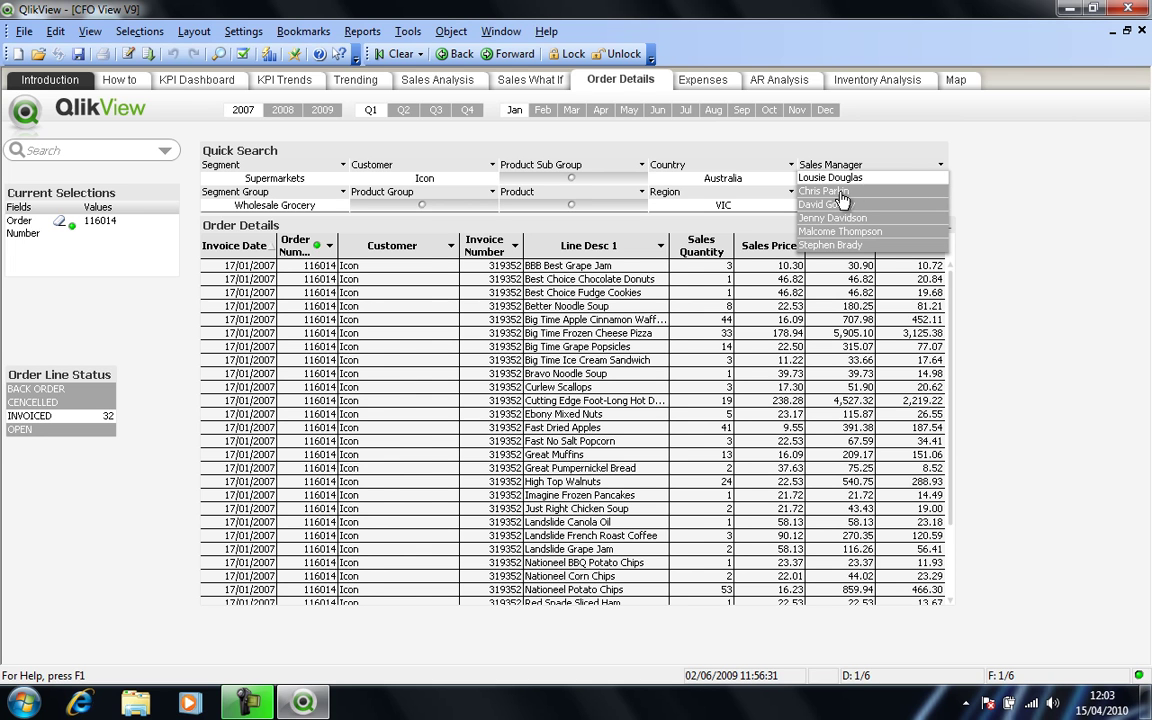
left_click(842, 192)
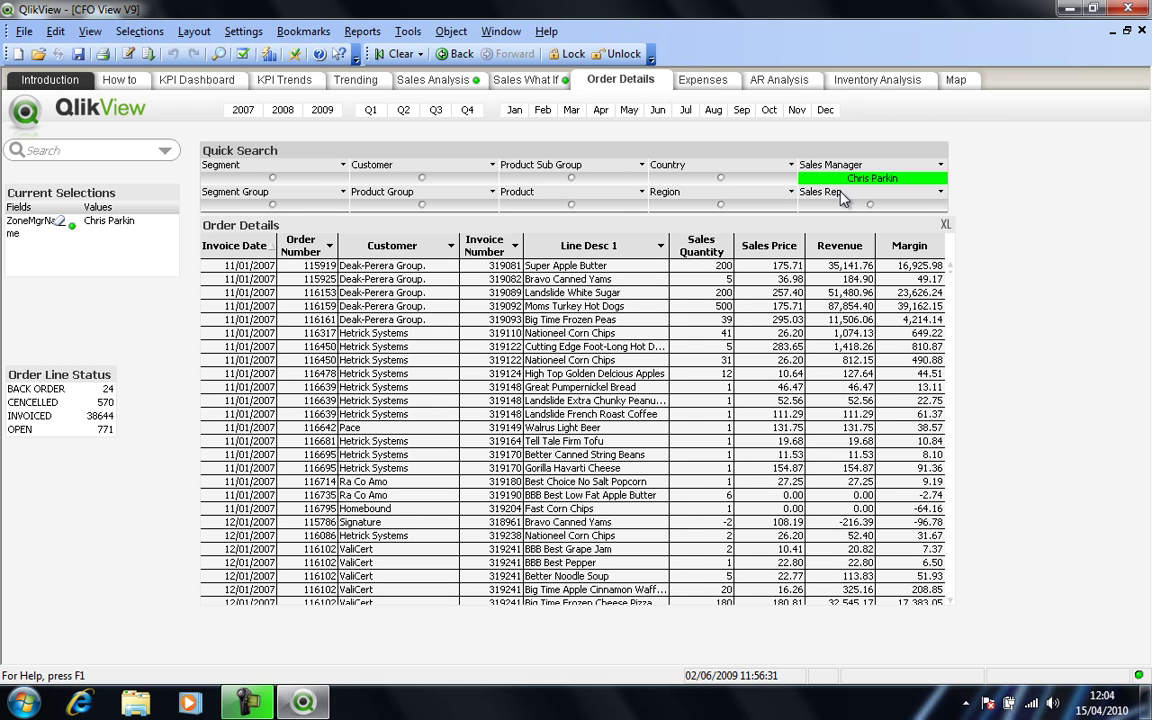
left_click(956, 81)
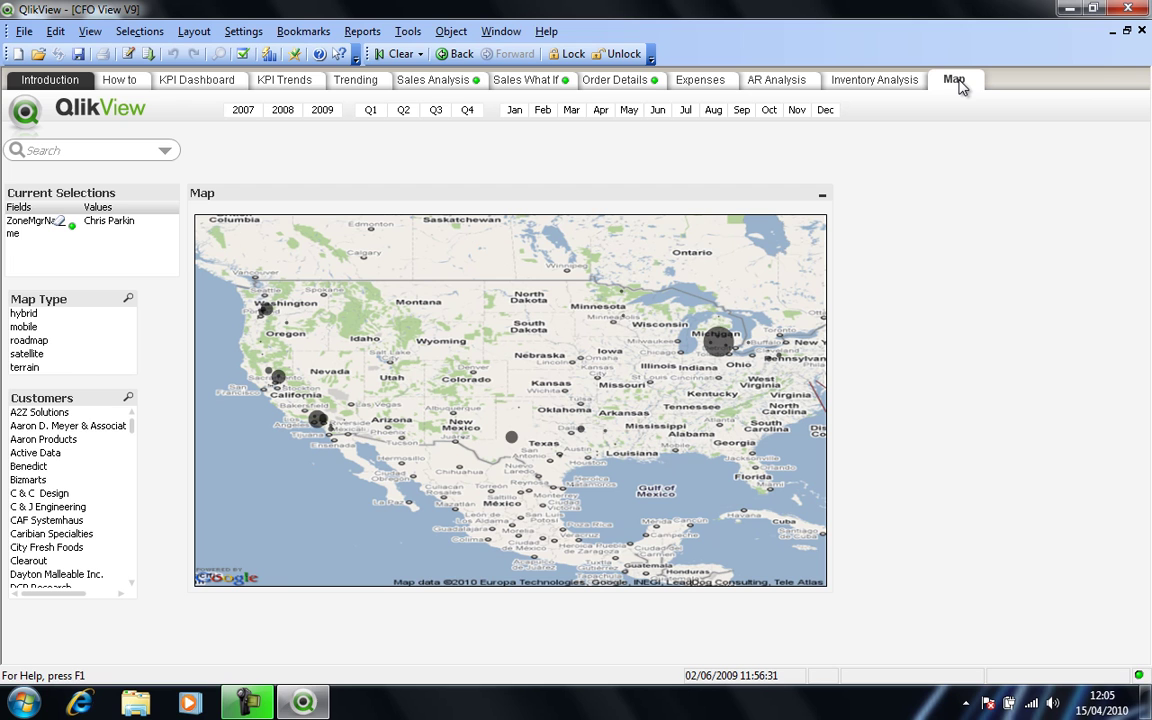
Clear the manager filter, search 'wa' and select City Wayne to map PacificServ.
left_click(400, 55)
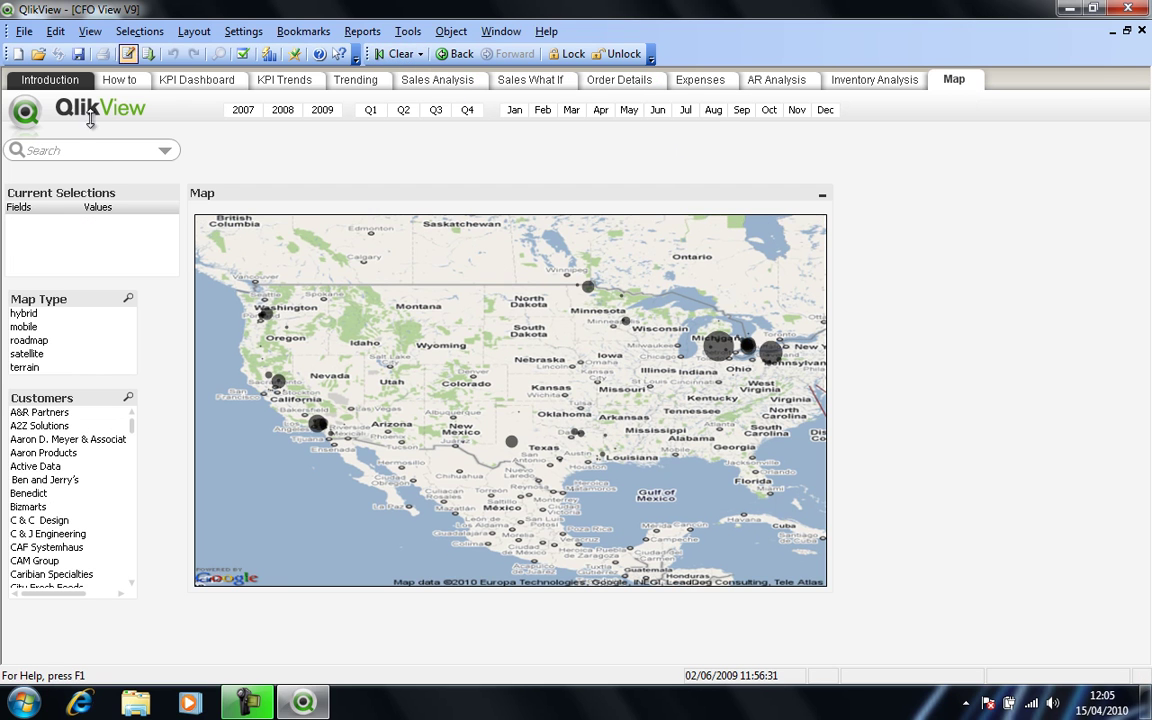
left_click(75, 149)
type("wa*")
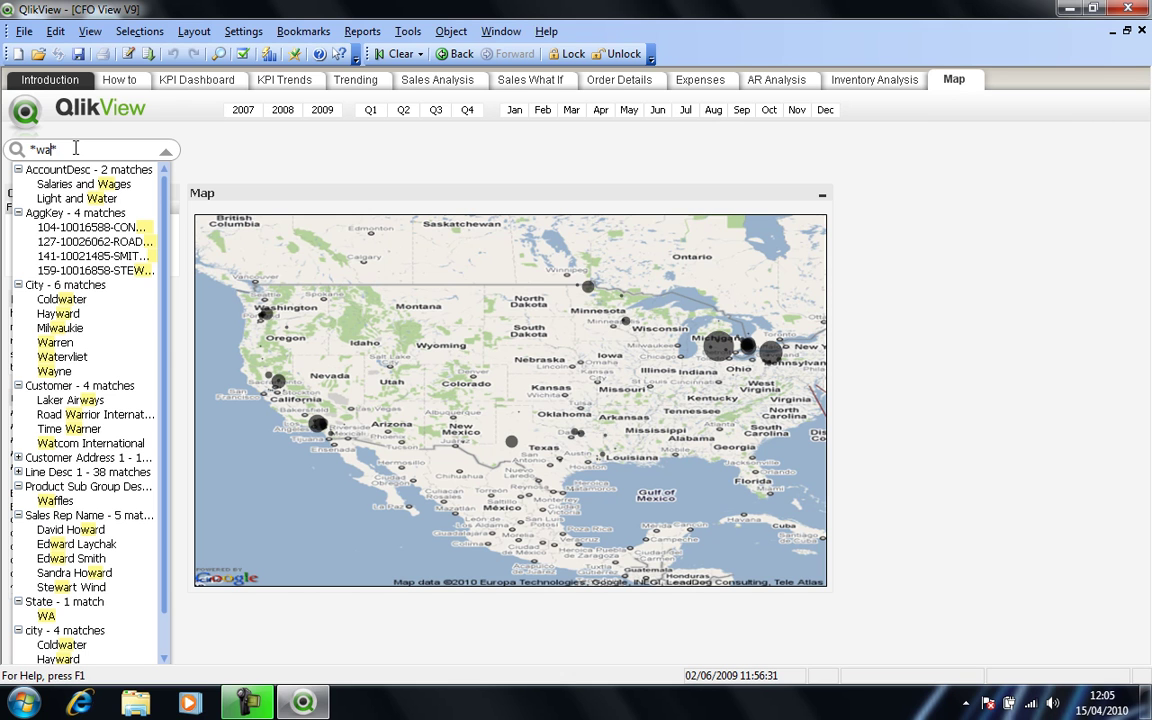
left_click(54, 370)
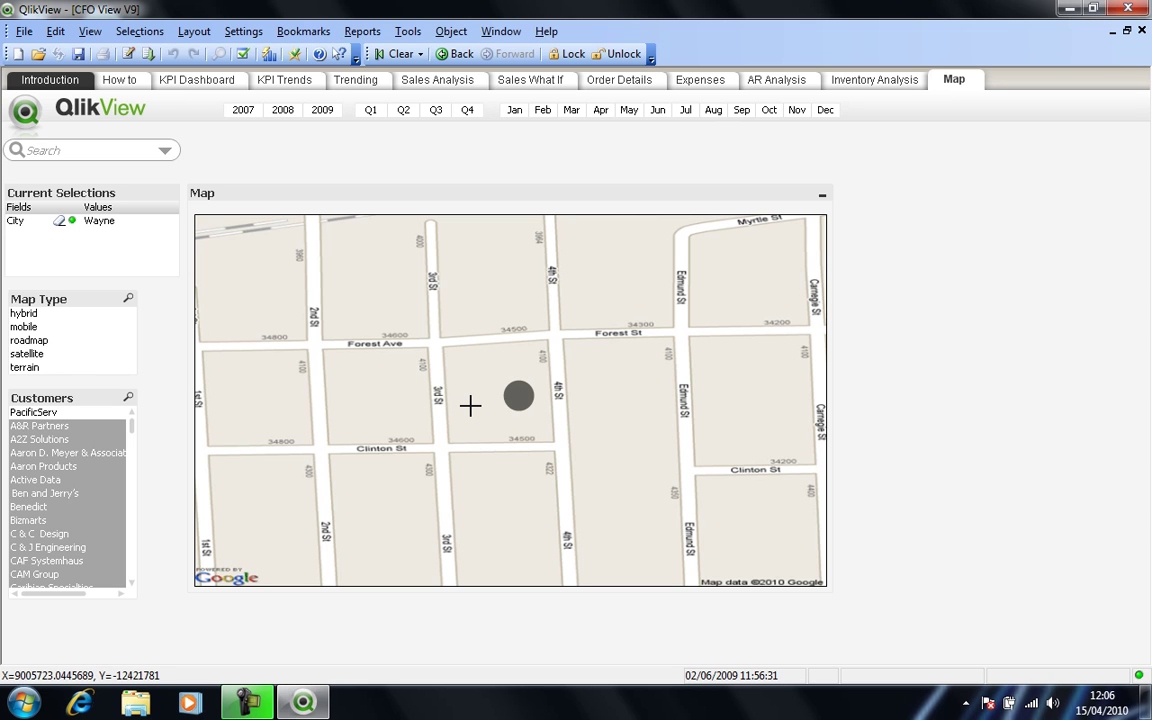
Clear the Wayne selection and go back to the KPI Dashboard sheet.
left_click(398, 54)
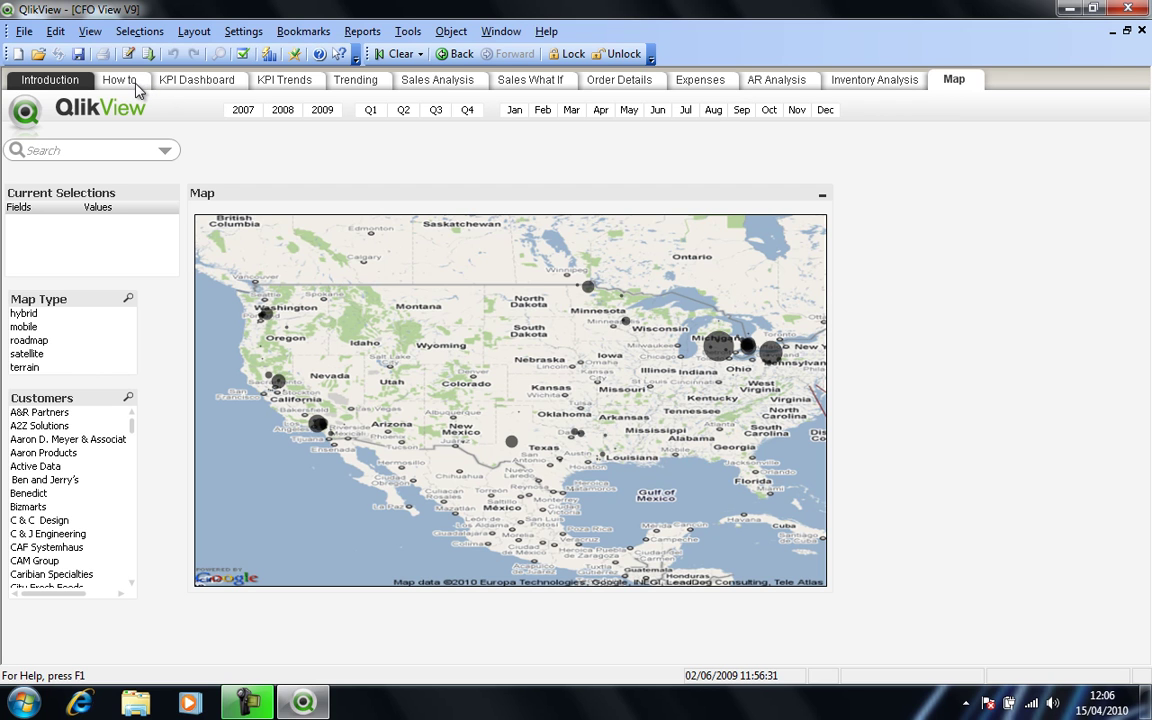
left_click(178, 82)
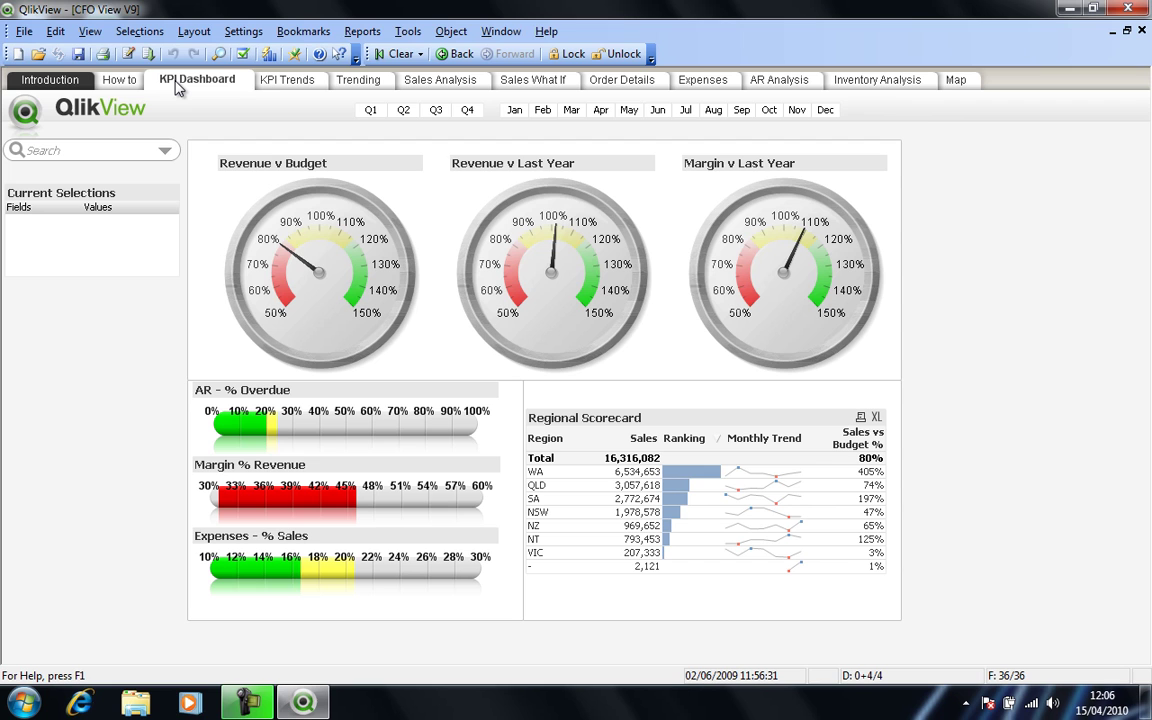